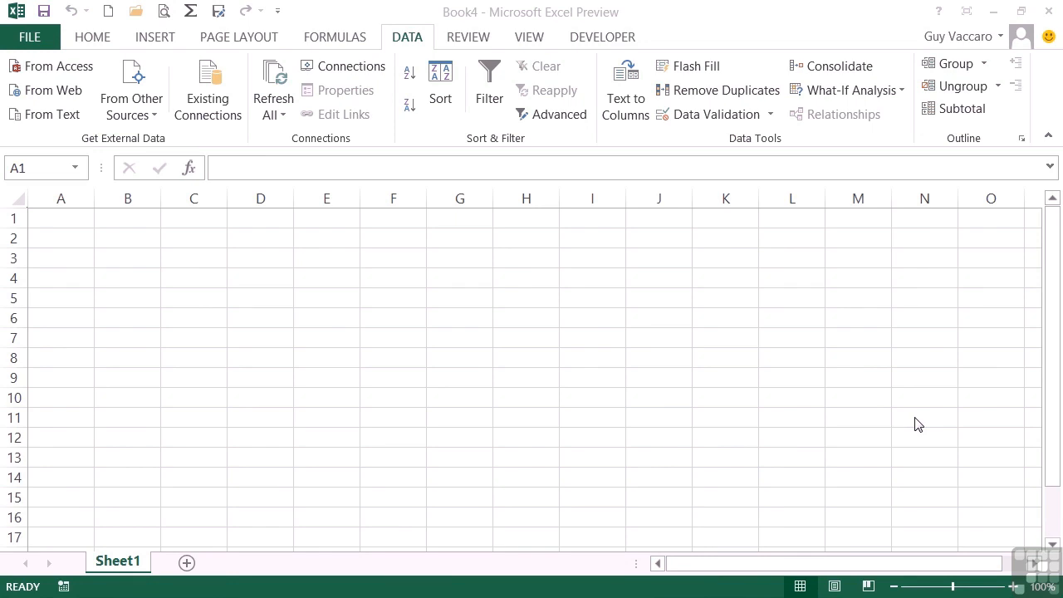
Start a new data connection to a SQL Server database with cell A1 selected.
left_click(122, 224)
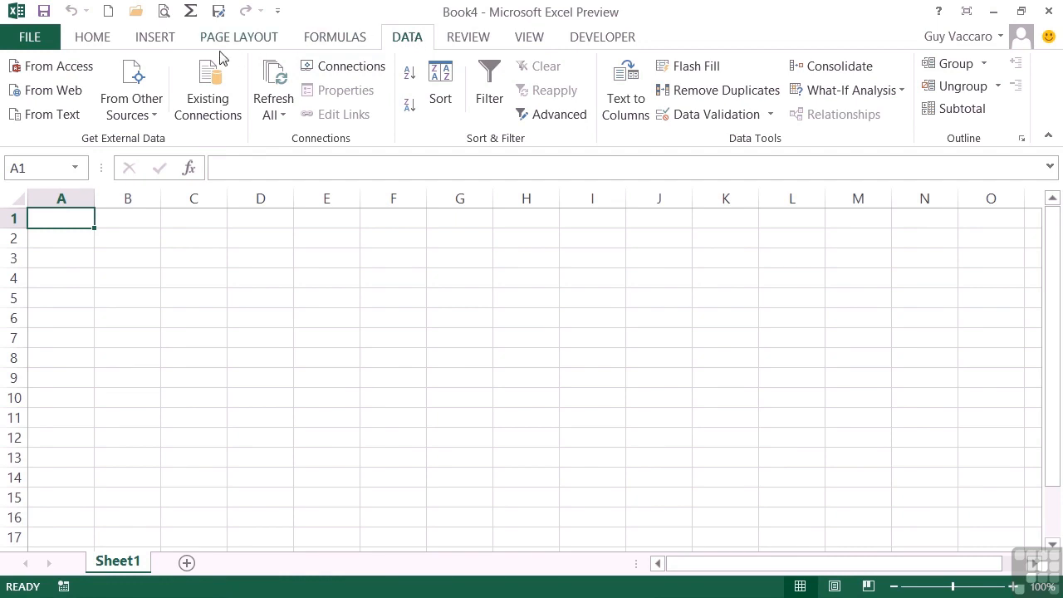
left_click(147, 118)
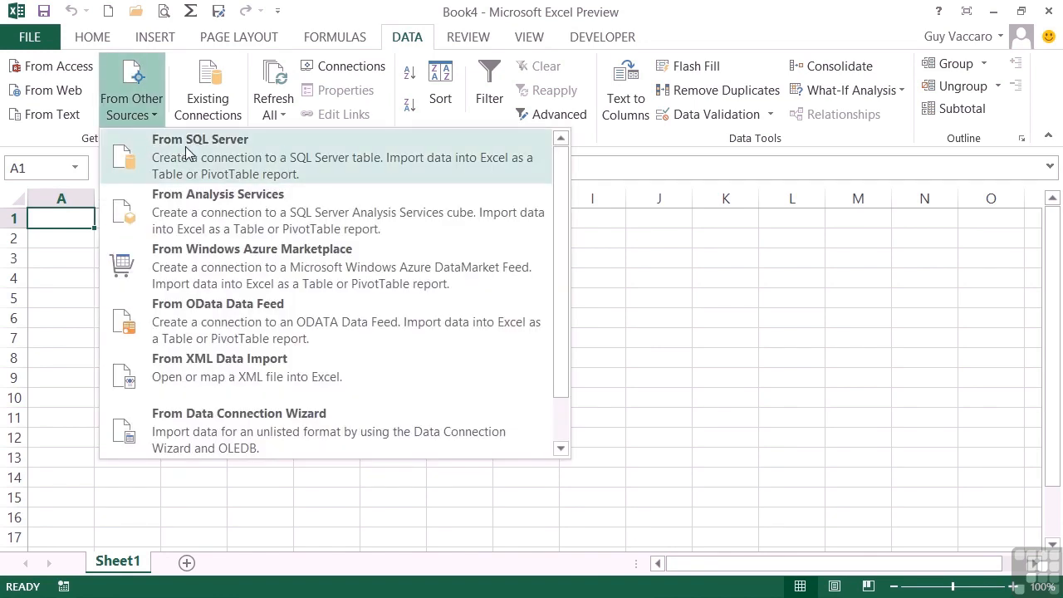
left_click(225, 150)
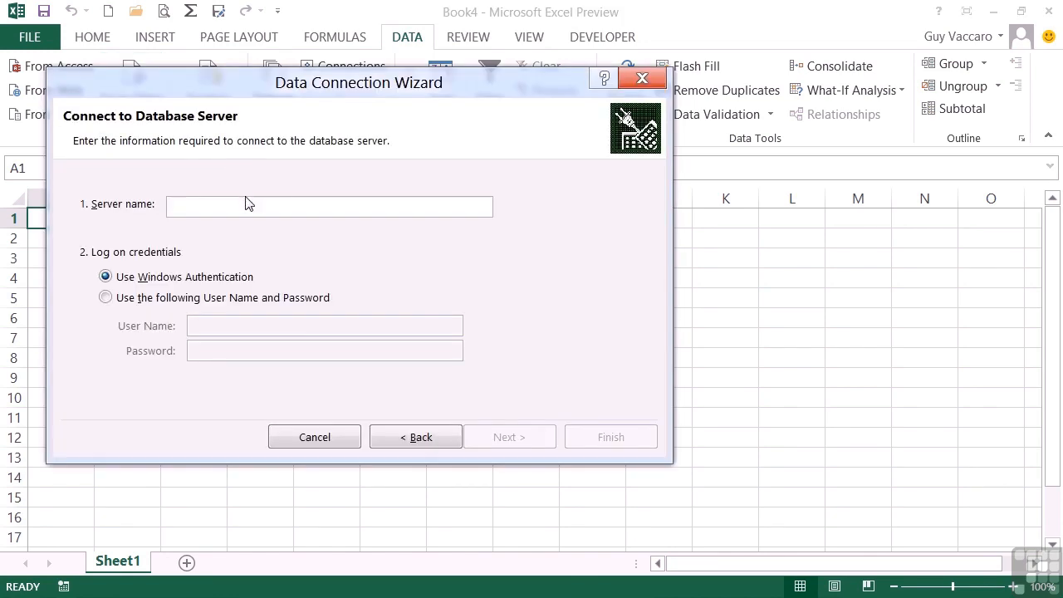
Copy the SQL server address 188.121.37.135,6433 from sqlConnection.txt in Notepad and enter it as the wizard's server name in Excel.
left_click(245, 200)
key("alt+Tab")
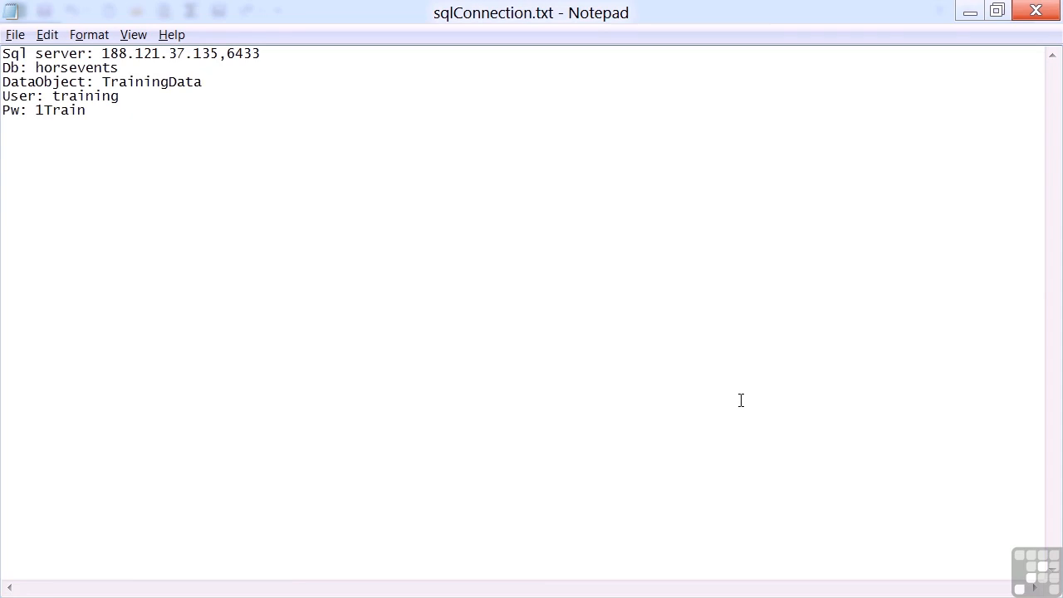
left_click_drag(102, 53, 261, 50)
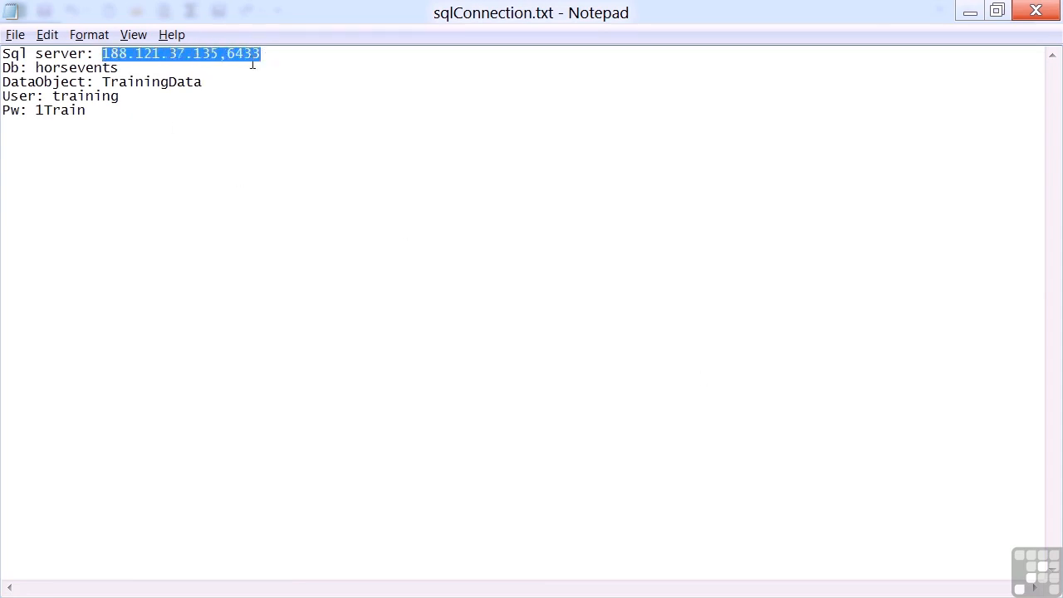
right_click(236, 53)
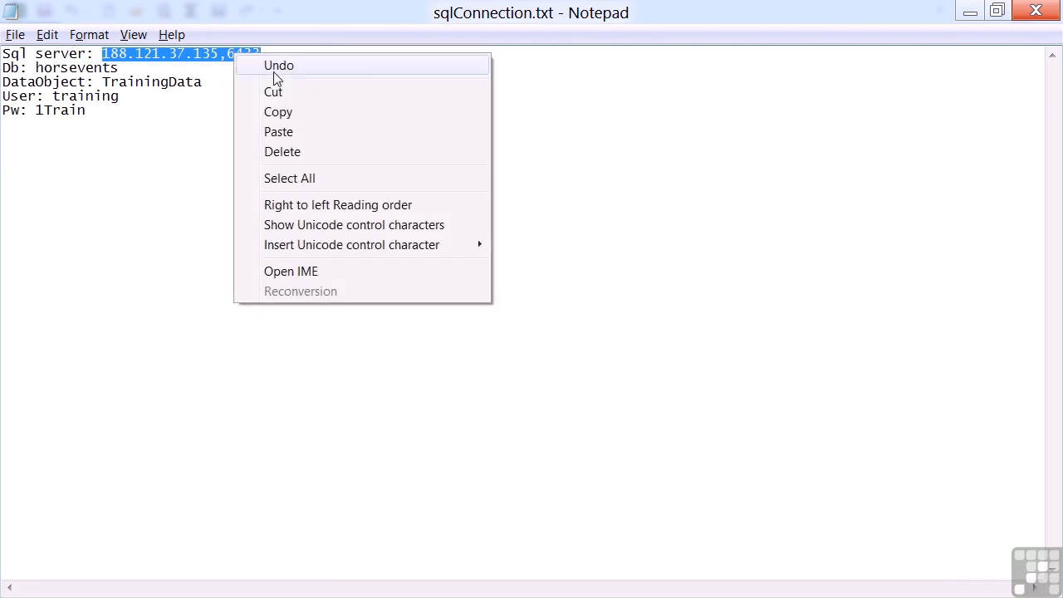
left_click(288, 118)
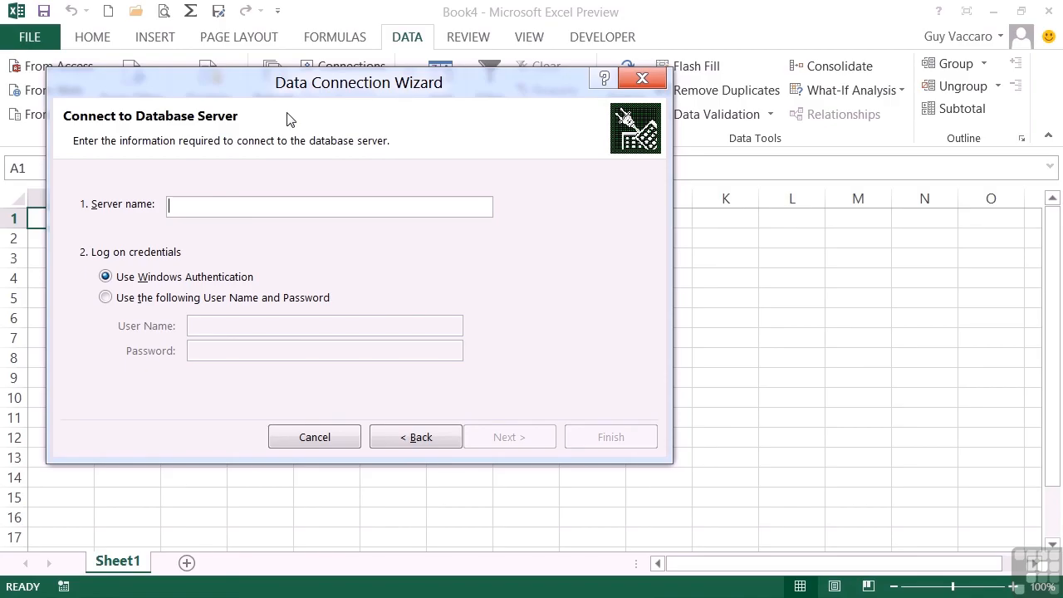
key("ctrl+v")
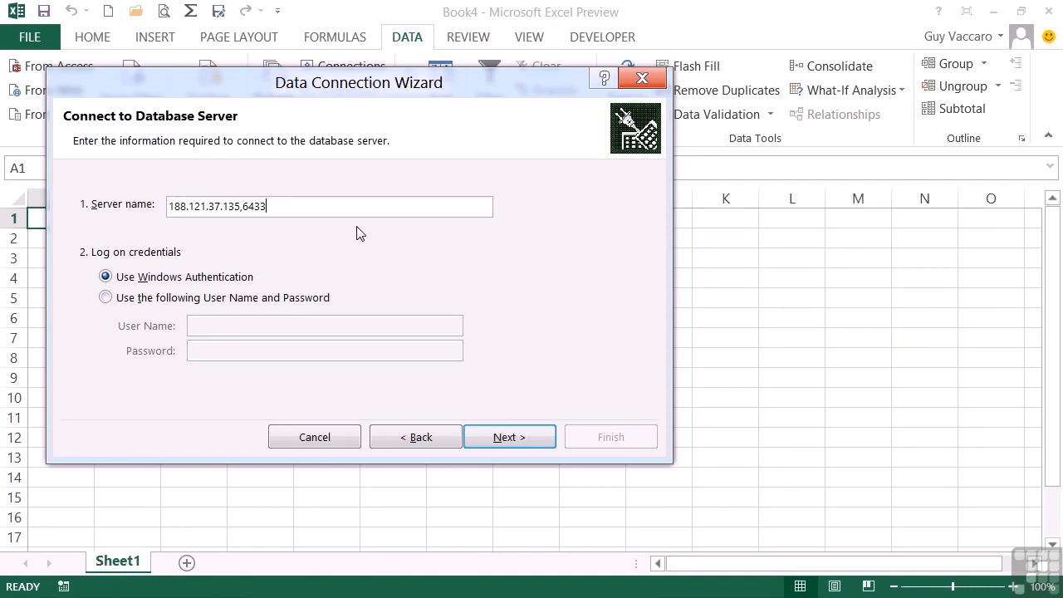
Log on with a user name and password instead of Windows Authentication, using user name training and the account password.
left_click(105, 299)
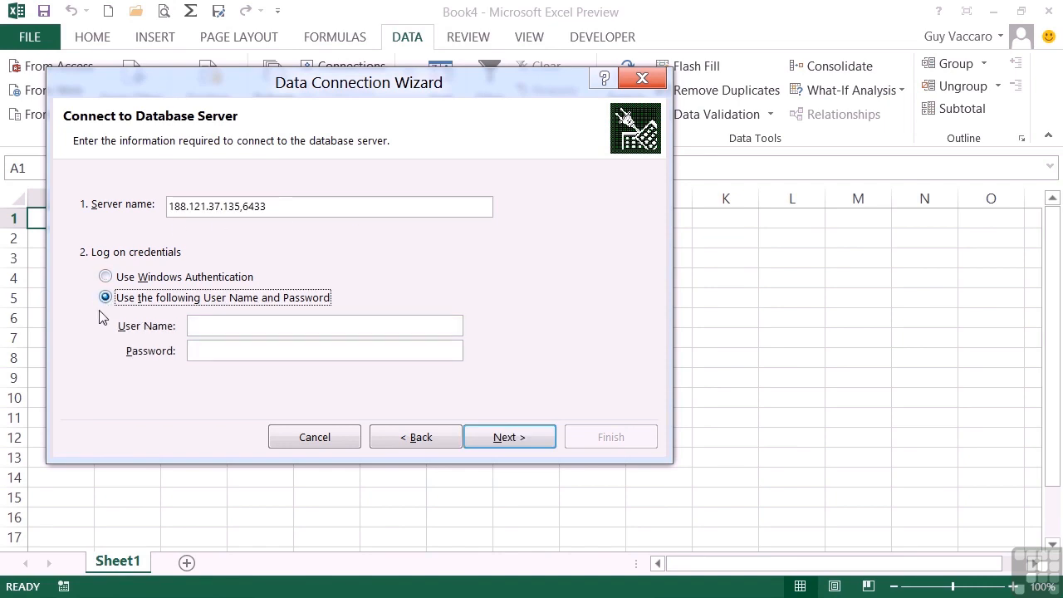
left_click(221, 323)
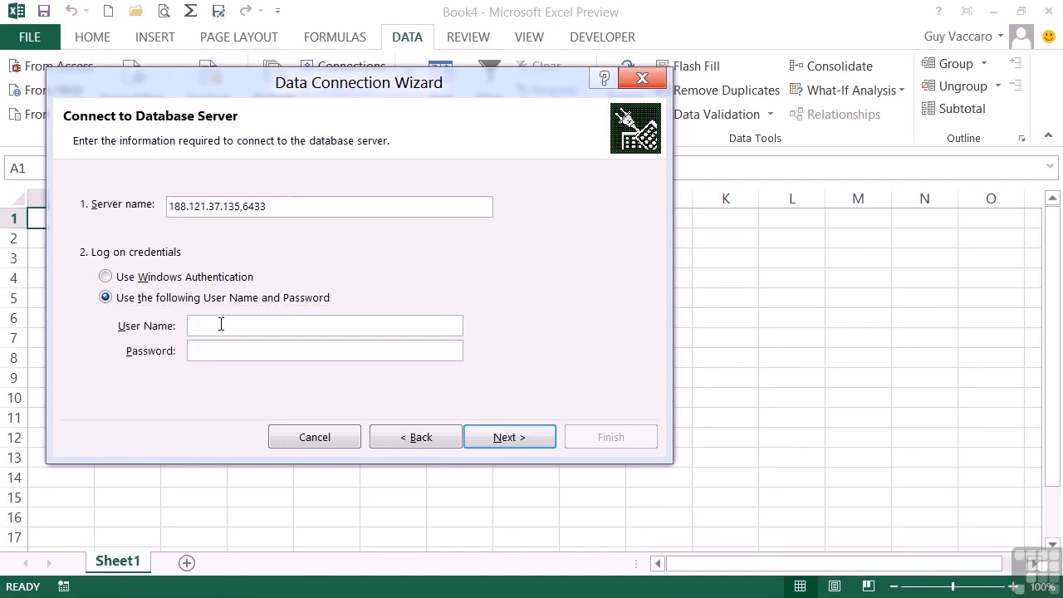
type("training")
key("Tab")
type("******")
left_click(513, 438)
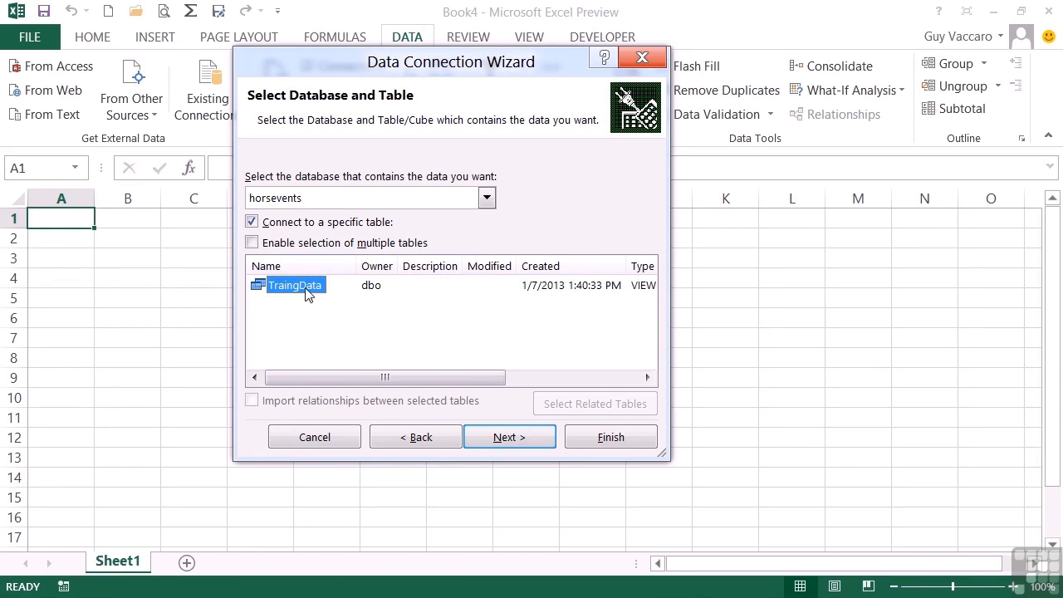
Connect to TraingData in the horsevents database and save the password in the connection file.
left_click(511, 436)
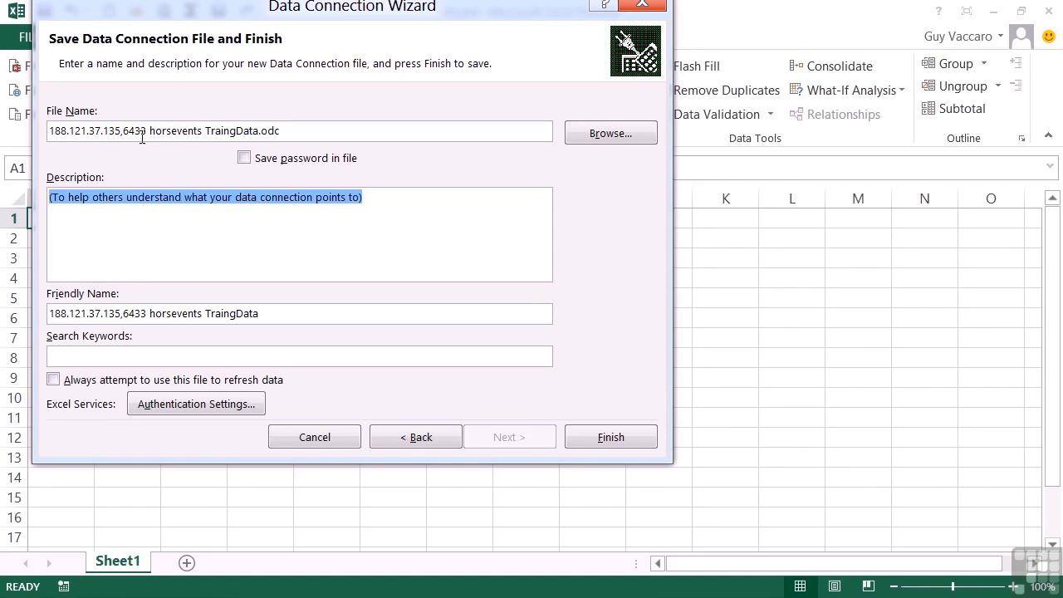
left_click(243, 158)
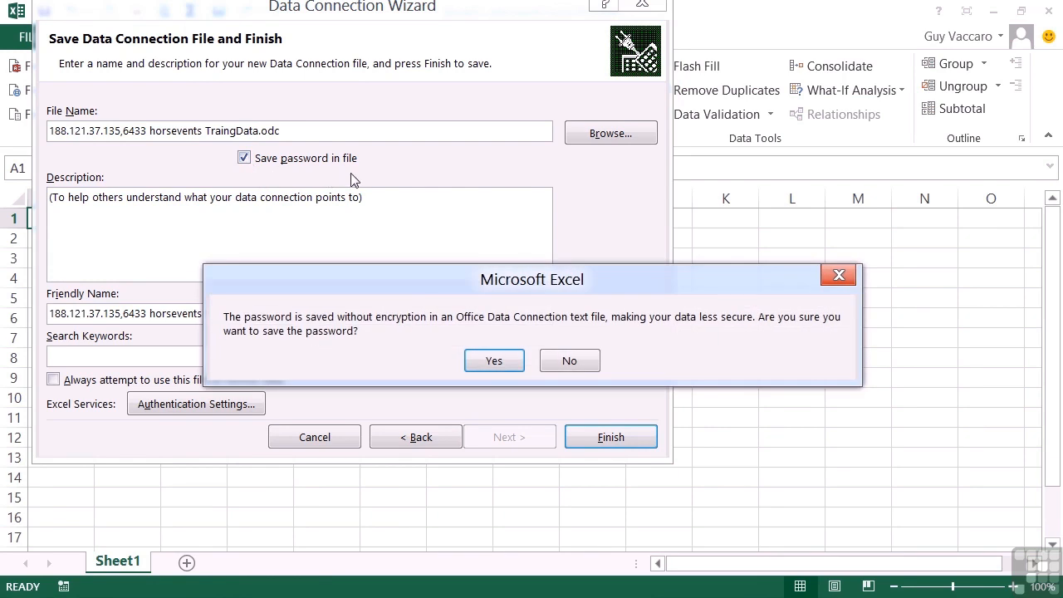
left_click(494, 360)
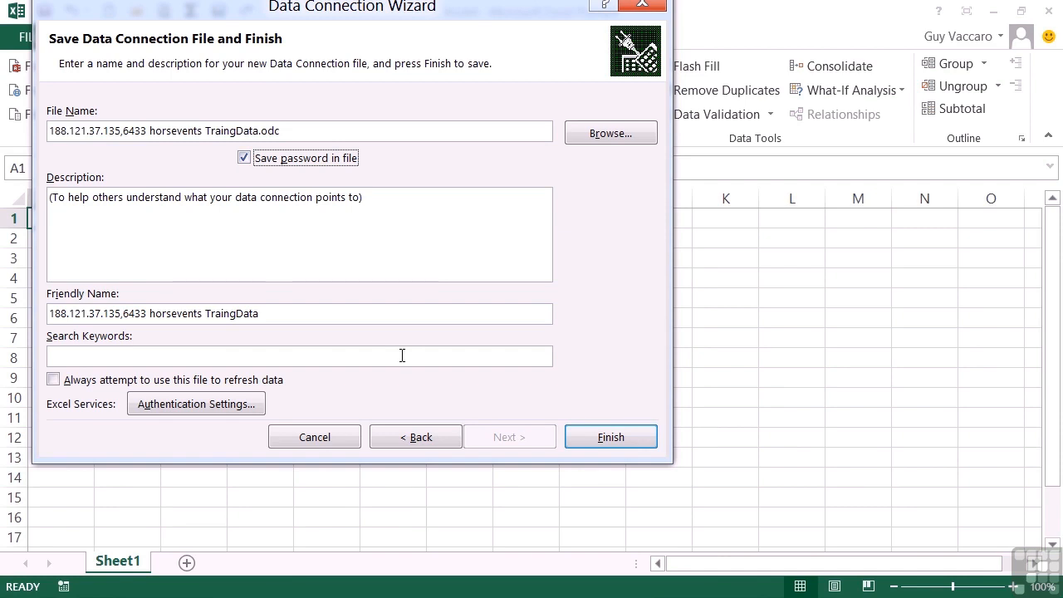
Finish the connection, replacing the existing connection file, and import the data as a PivotTable Report at cell A1 of the existing worksheet.
left_click(624, 438)
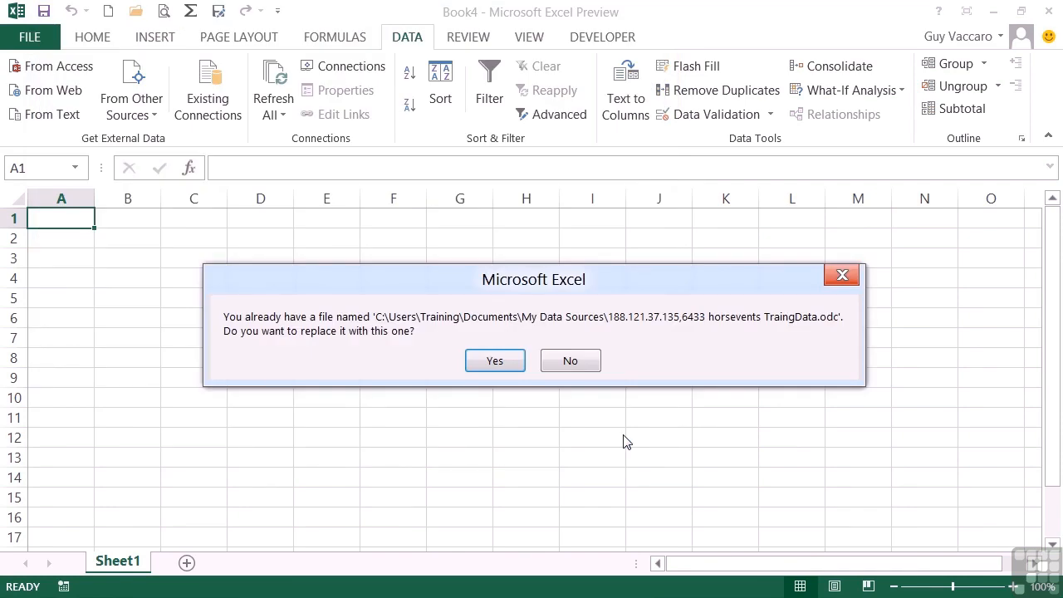
left_click(493, 361)
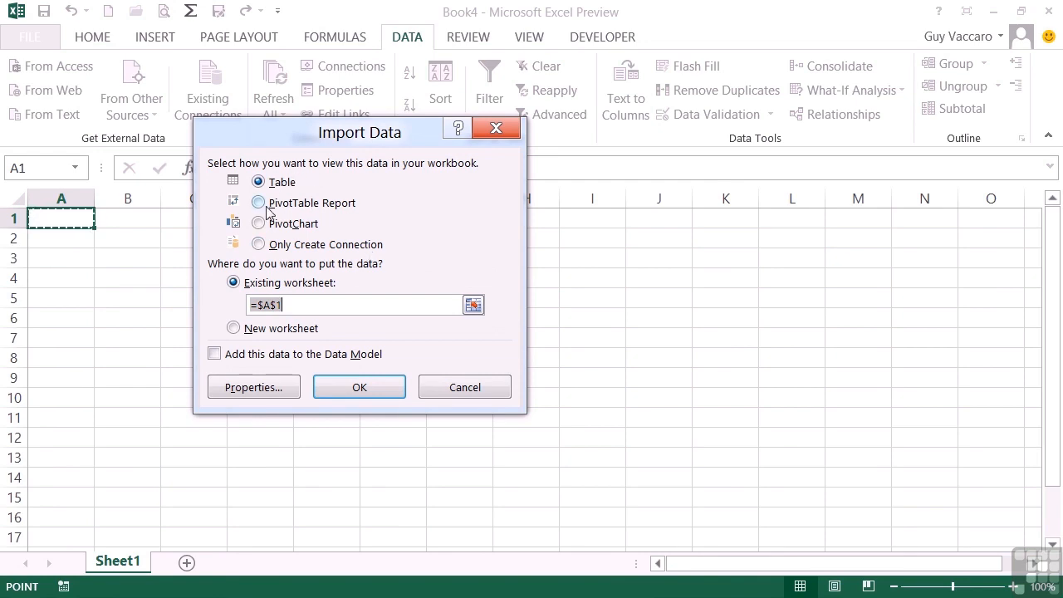
left_click(259, 204)
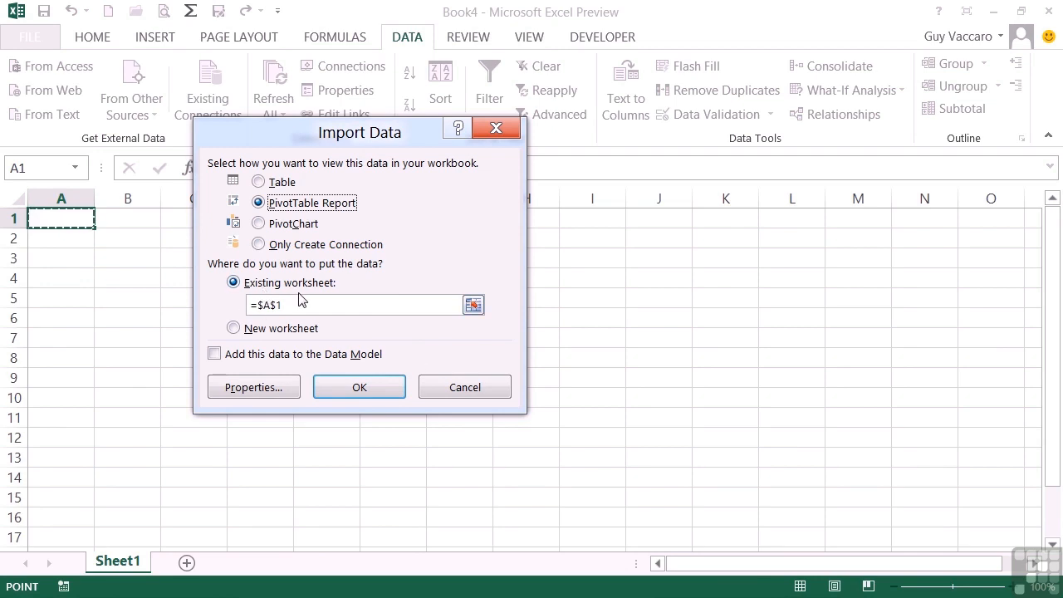
left_click(372, 390)
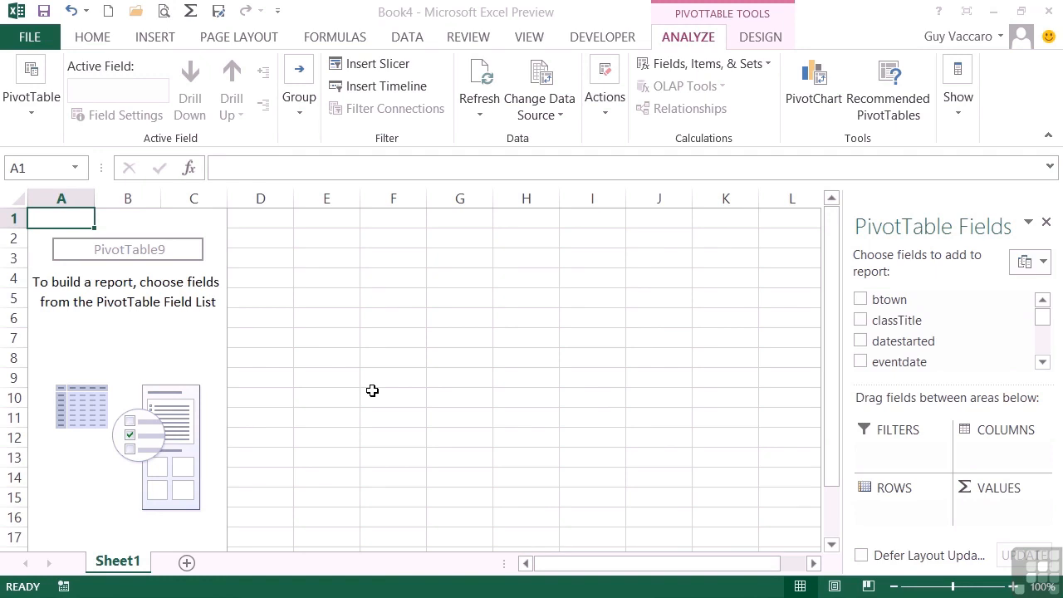
mouse_move(1045, 322)
left_mouse_down()
mouse_move(1045, 363)
mouse_move(1049, 322)
left_mouse_up()
left_click_drag(908, 319, 905, 511)
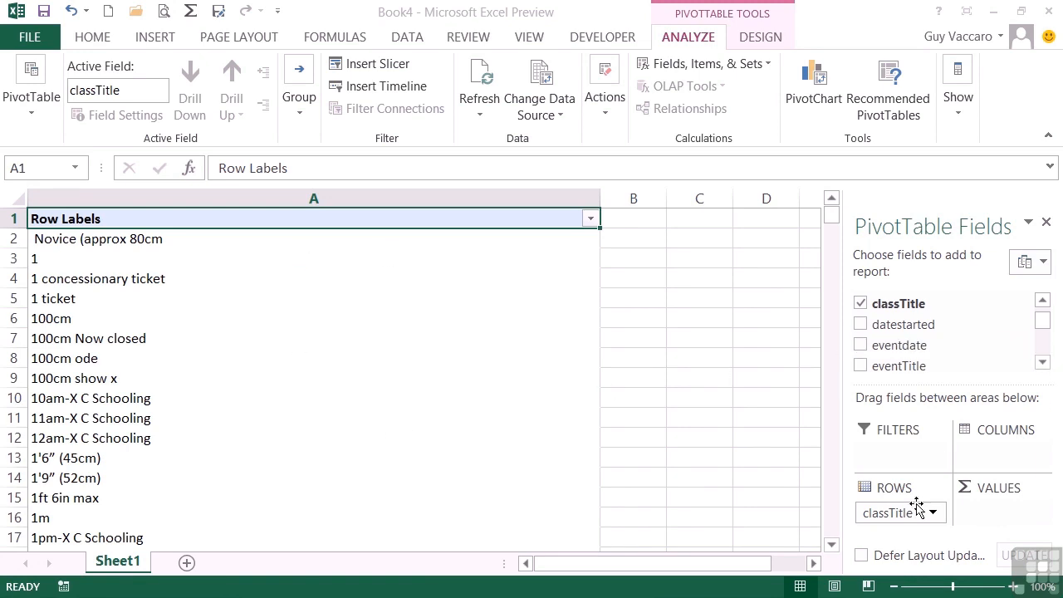
left_click_drag(913, 512, 978, 332)
Build the PivotTable with eventTitle in the rows area and totalqty in the values area.
left_click(1042, 362)
left_click(1042, 362)
left_click(1042, 362)
left_click_drag(913, 334, 908, 518)
left_click(1042, 362)
left_click(1042, 362)
left_click(1042, 362)
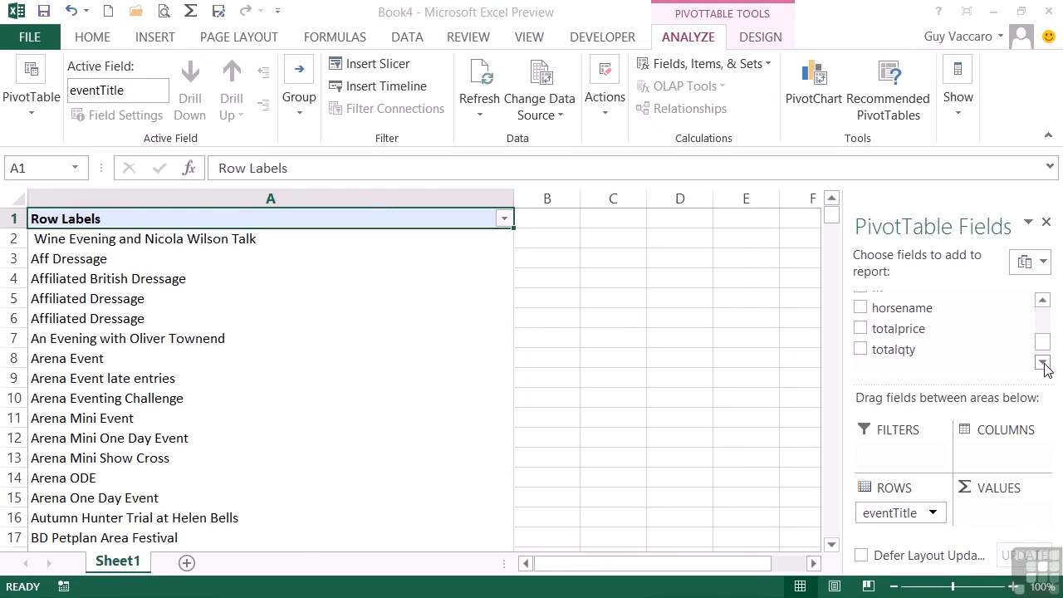
left_click_drag(933, 349, 930, 370)
left_click_drag(1003, 516, 1003, 517)
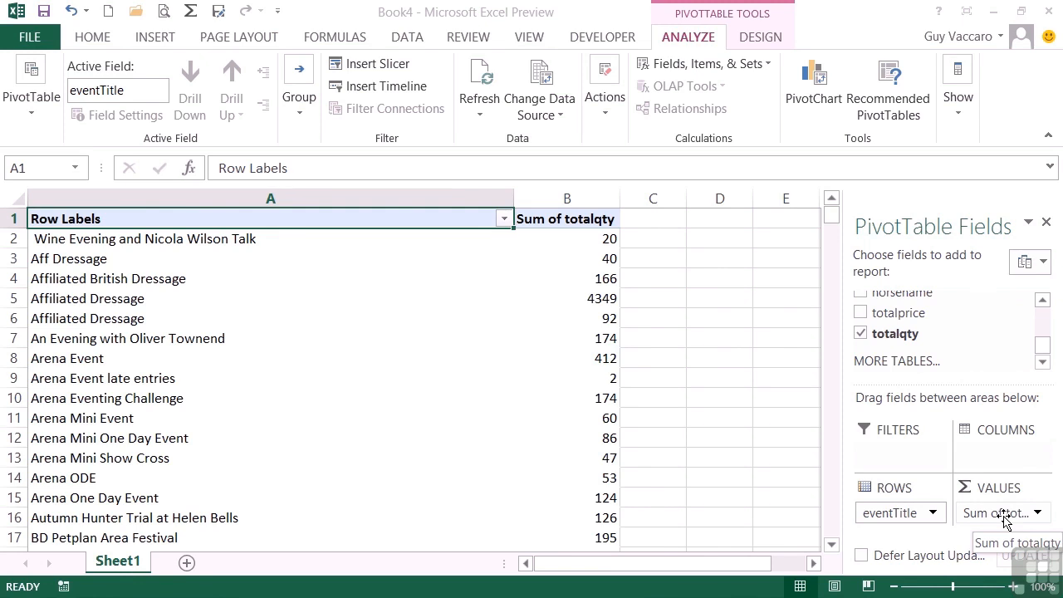
Sort the PivotTable's row labels in descending order by Sum of totalqty.
left_click(504, 219)
left_click(406, 280)
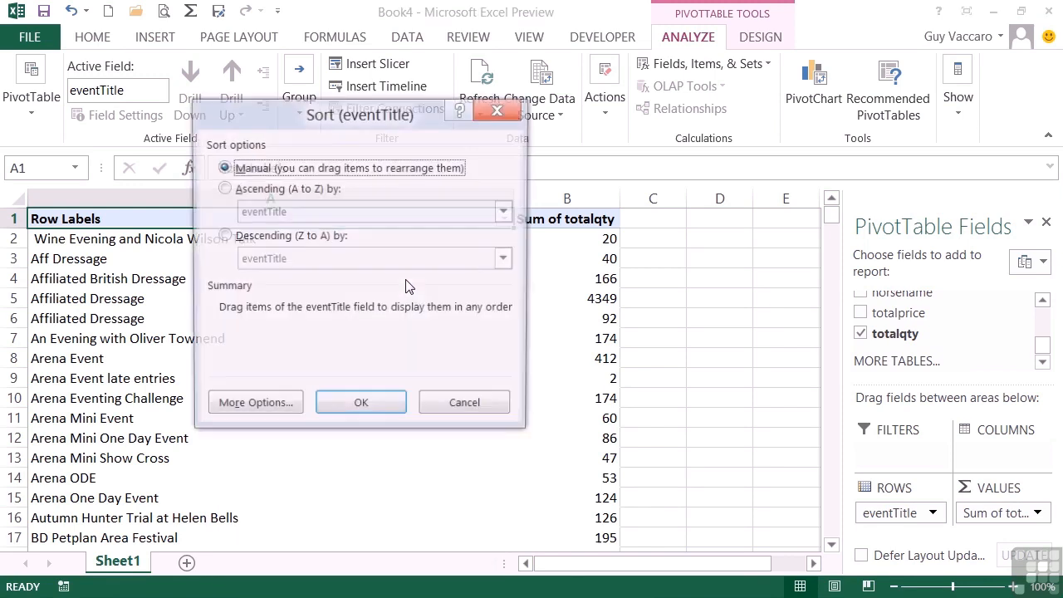
left_click(223, 236)
left_click(260, 260)
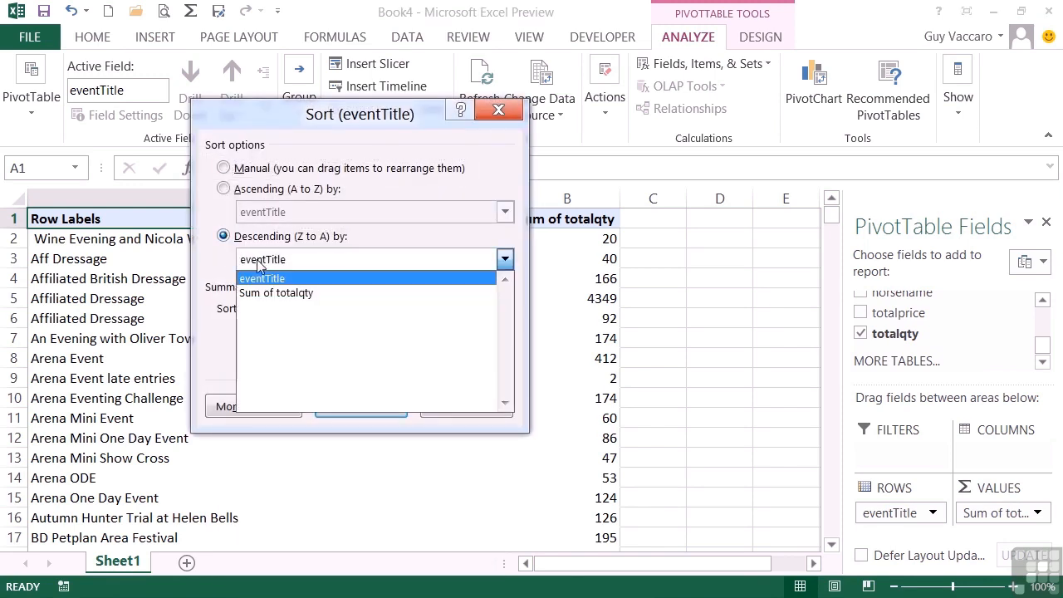
left_click(260, 289)
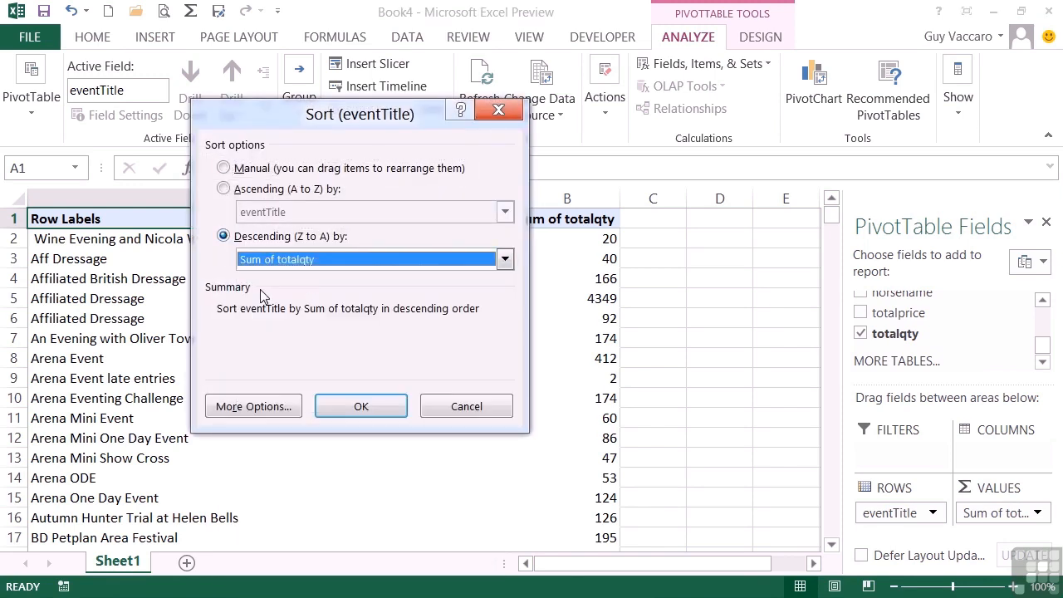
left_click(349, 405)
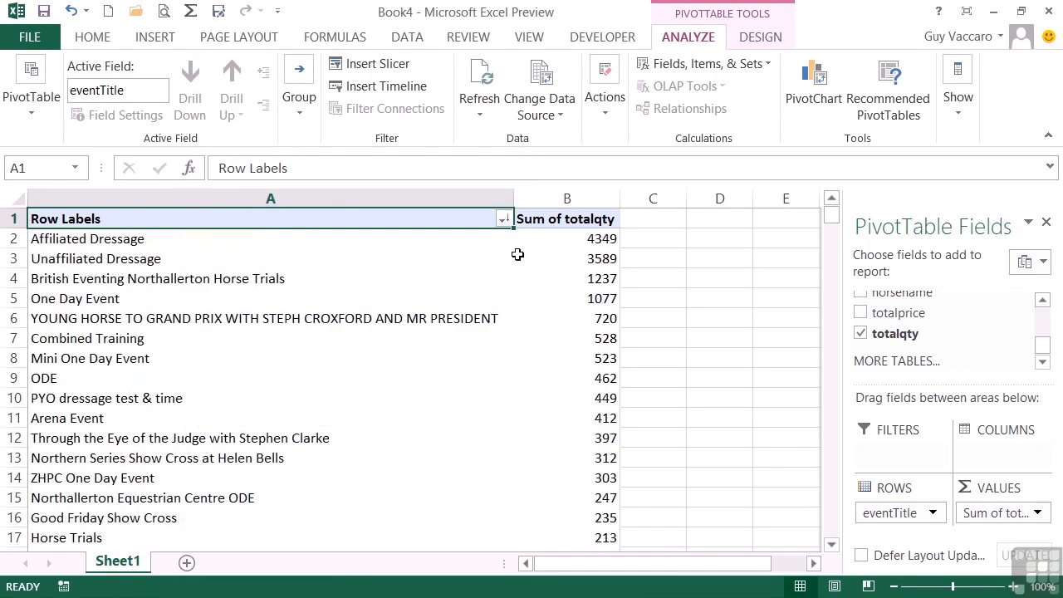
Insert a timeline for the eventdate field of the PivotTable.
mouse_move(585, 244)
left_click(370, 86)
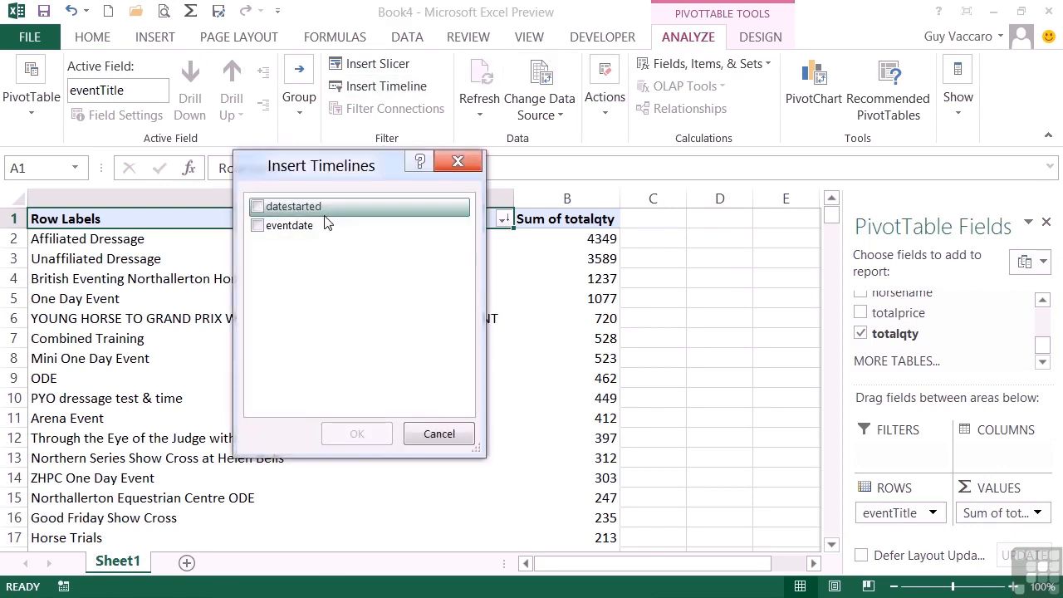
left_click(260, 229)
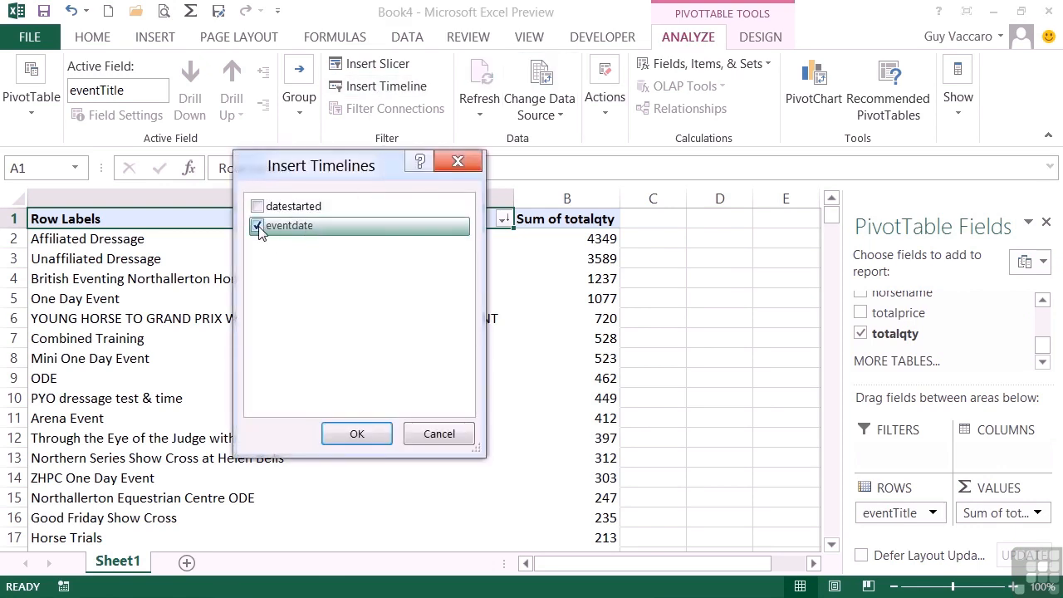
left_click(363, 433)
Set the eventdate timeline to the years level and move it into the empty cells beside the PivotTable.
left_click_drag(303, 437, 563, 445)
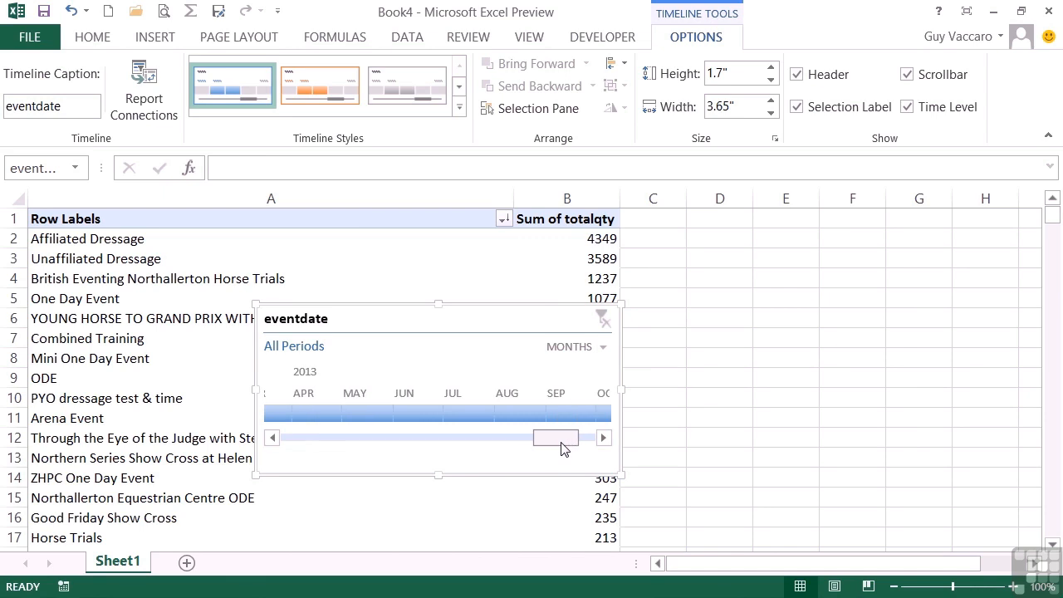
left_click(604, 370)
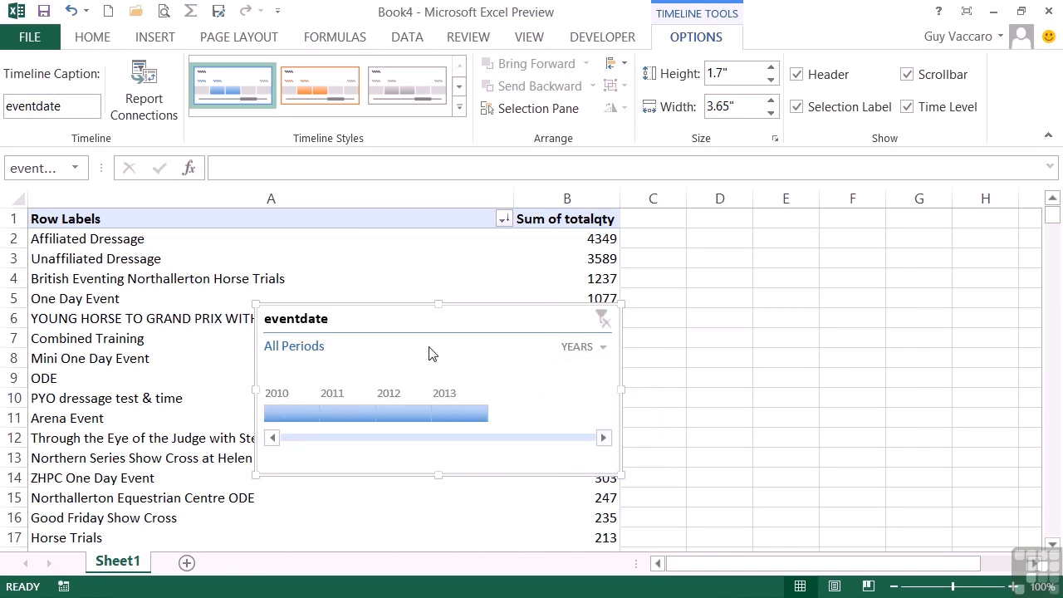
left_click_drag(419, 323, 822, 237)
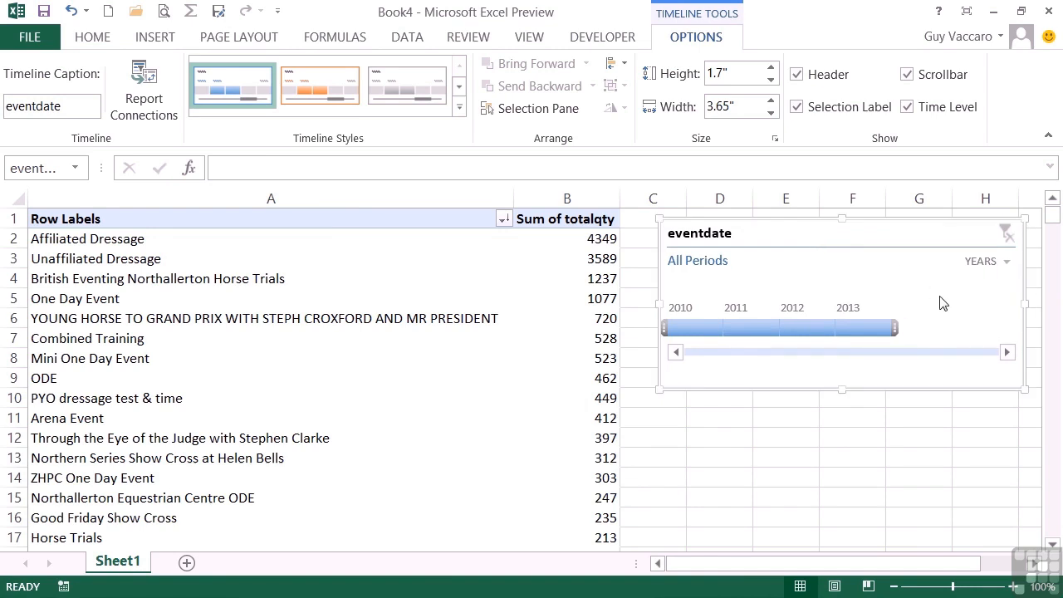
Filter the PivotTable by timeline year 2013 and by 2012, and look through the listed events.
left_click(855, 326)
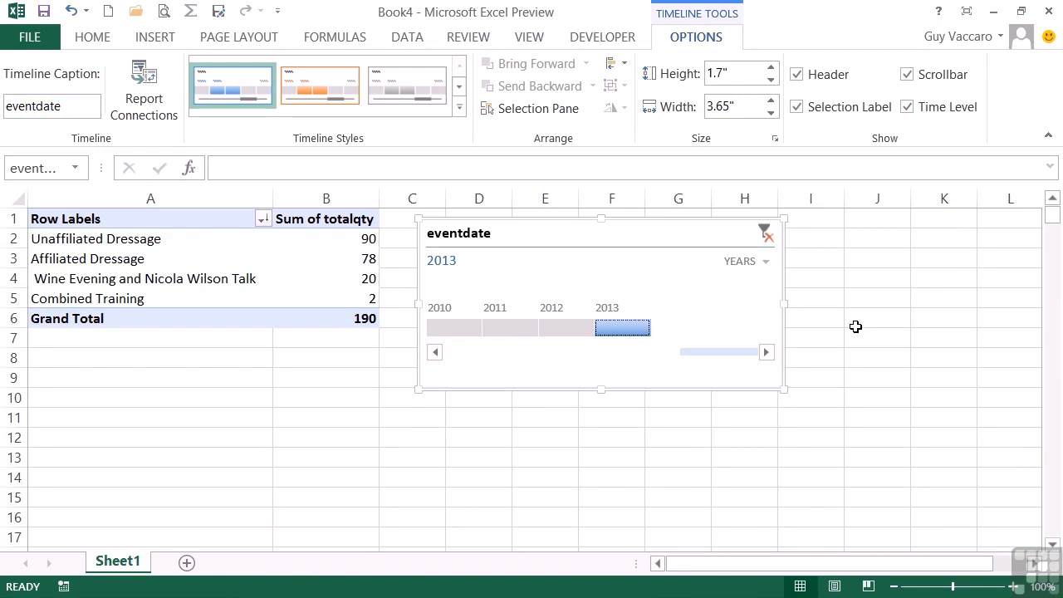
left_click(569, 329)
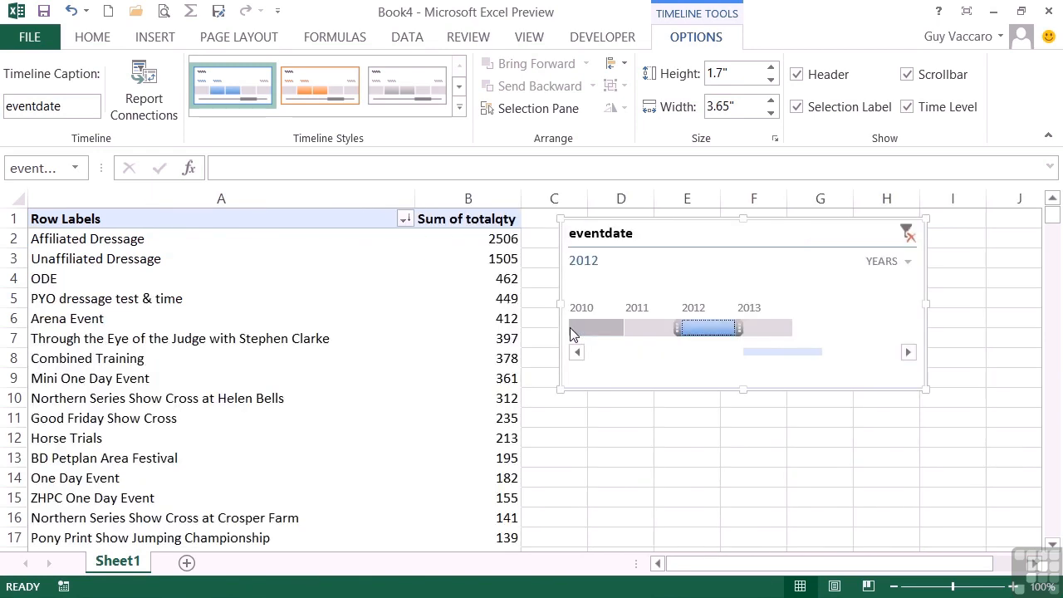
scroll(481, 422, "down", 9)
scroll(484, 437, "down", 5)
scroll(485, 437, "up", 14)
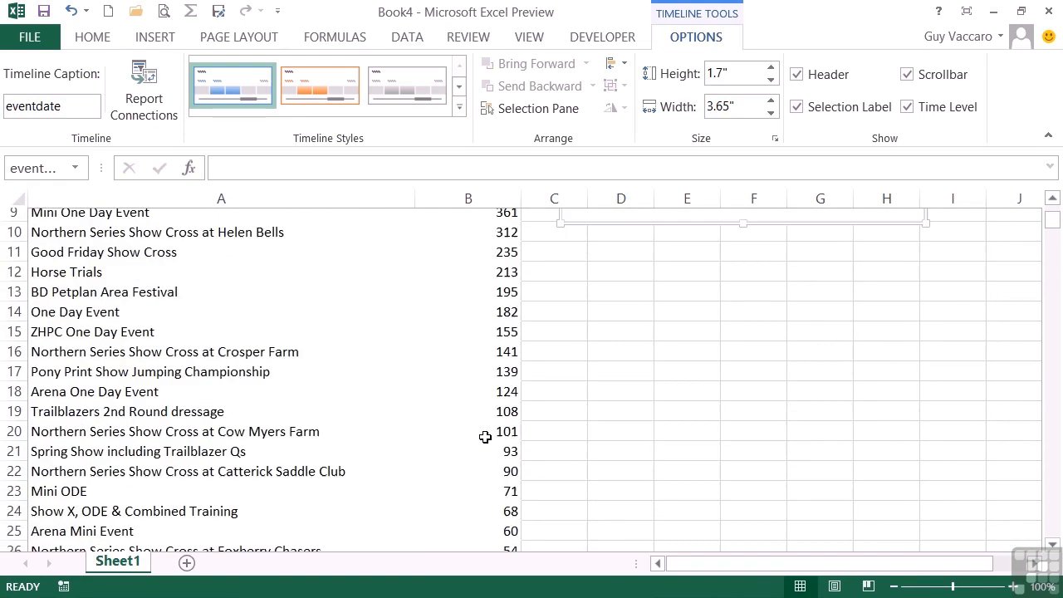
Filter the PivotTable to 2011 with the timeline and look through that year's events.
left_click(656, 326)
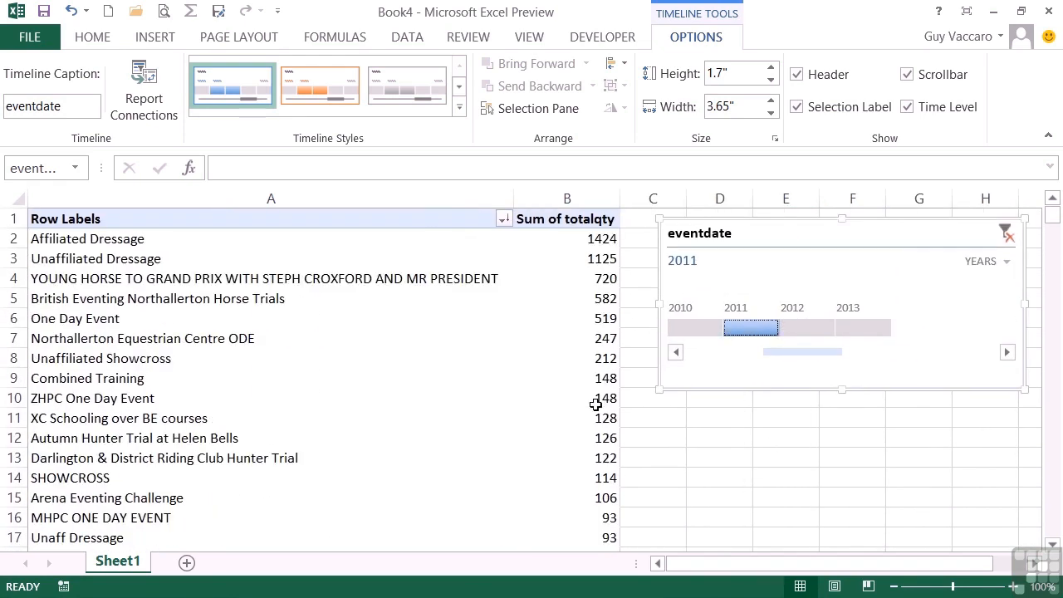
scroll(597, 429, "down", 10)
scroll(599, 427, "up", 10)
Filter the timeline to 2010 to review that year's events, and change the selected range to 2011 - 2012.
left_click(694, 328)
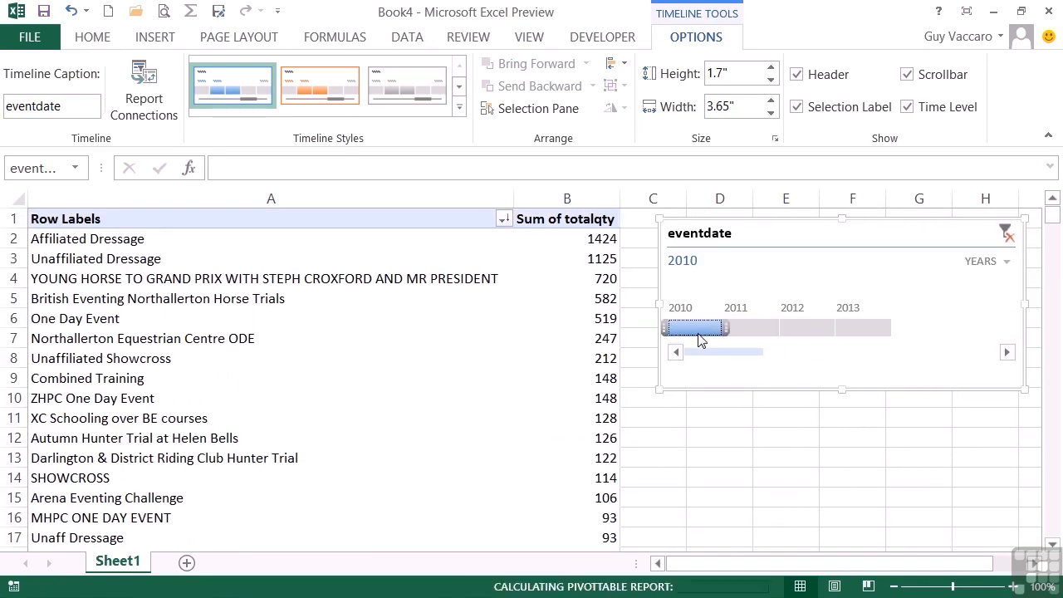
scroll(594, 431, "down", 6)
scroll(594, 431, "up", 1)
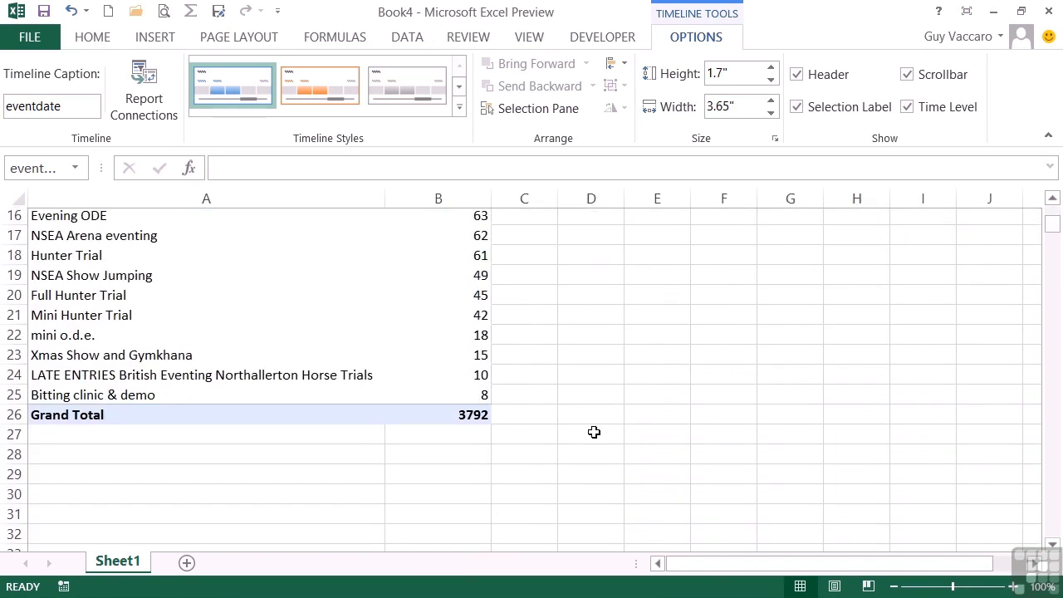
scroll(594, 431, "up", 5)
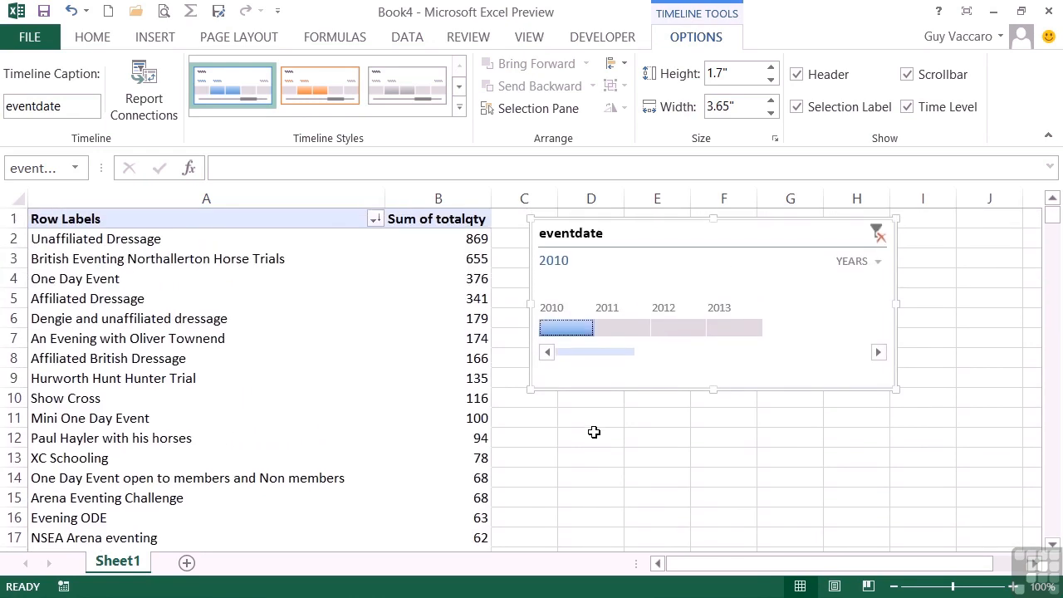
left_click_drag(597, 327, 719, 332)
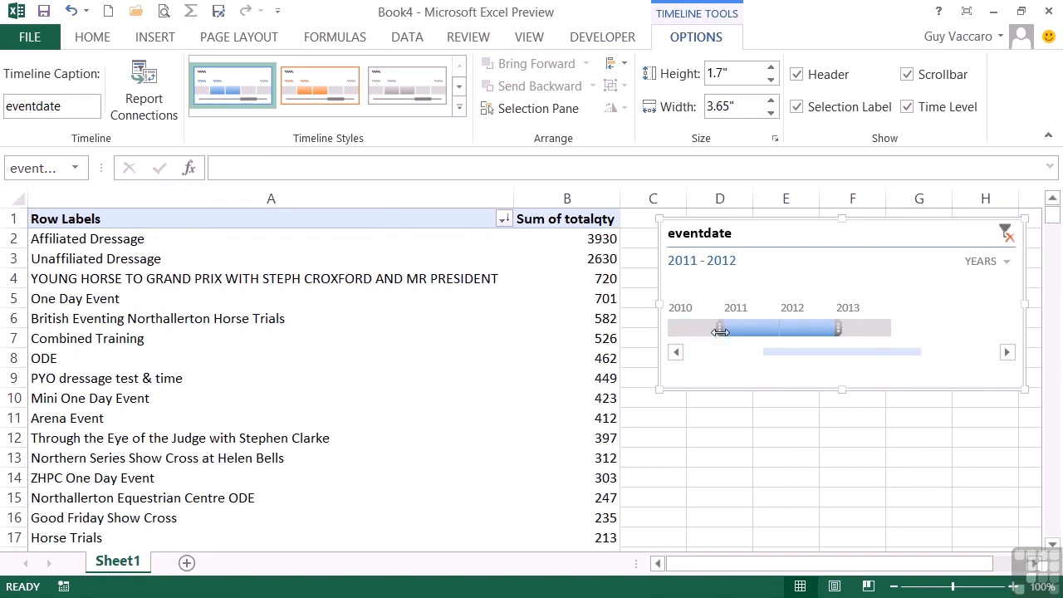